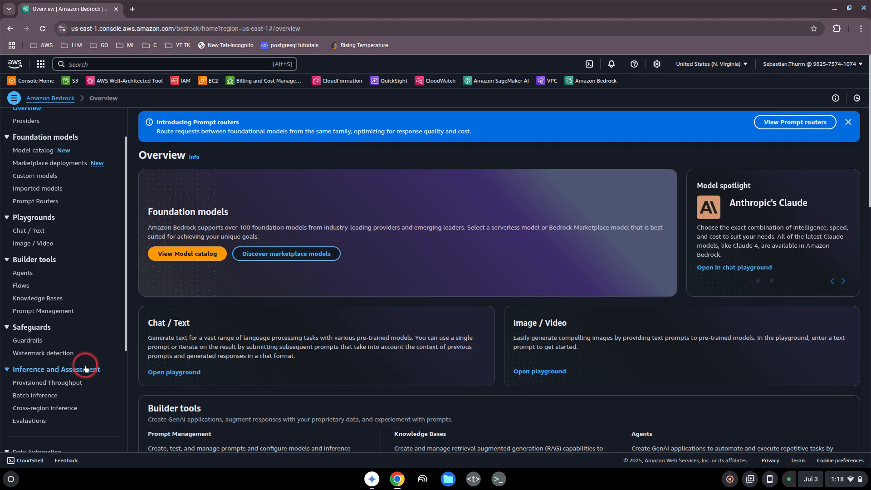
Open the Guardrails page under Safeguards in Amazon Bedrock
{"action": "left_click", "coordinate": [25, 341]}
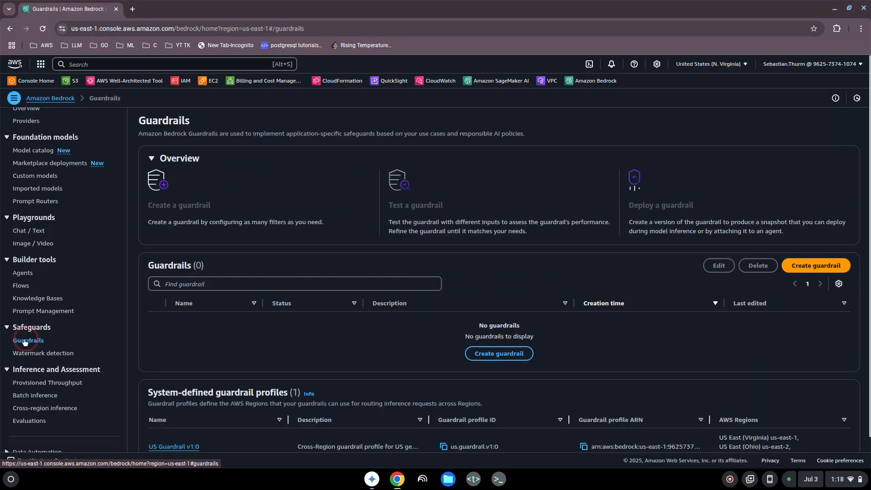
{"action": "scroll", "coordinate": [63, 217], "scroll_direction": "up", "scroll_amount": 2}
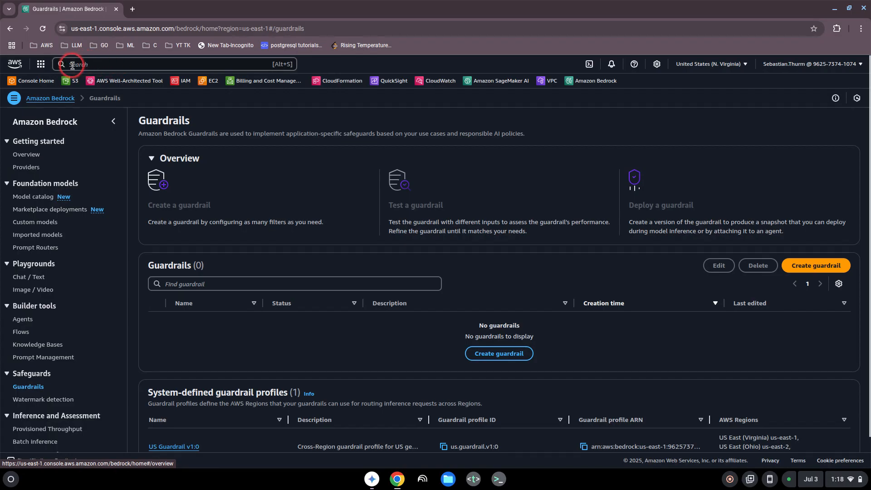
{"action": "left_click", "coordinate": [98, 65]}
{"action": "type", "text": "bedrock"}
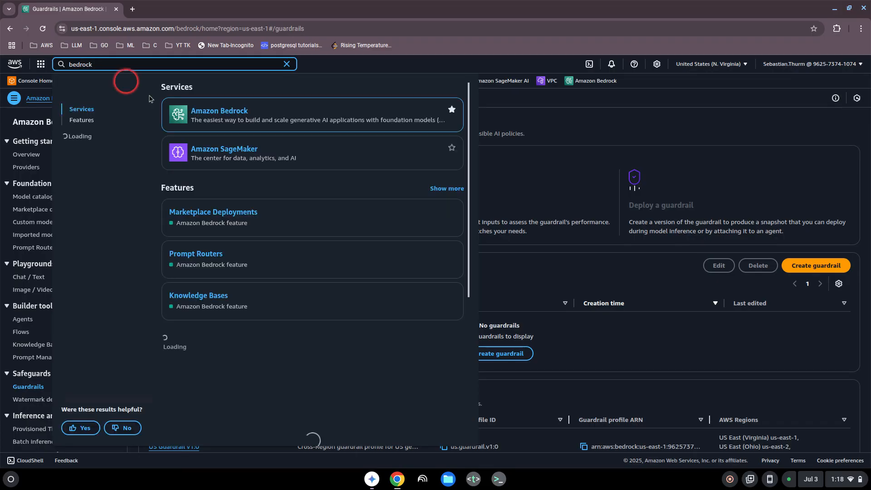
{"action": "left_click", "coordinate": [286, 67]}
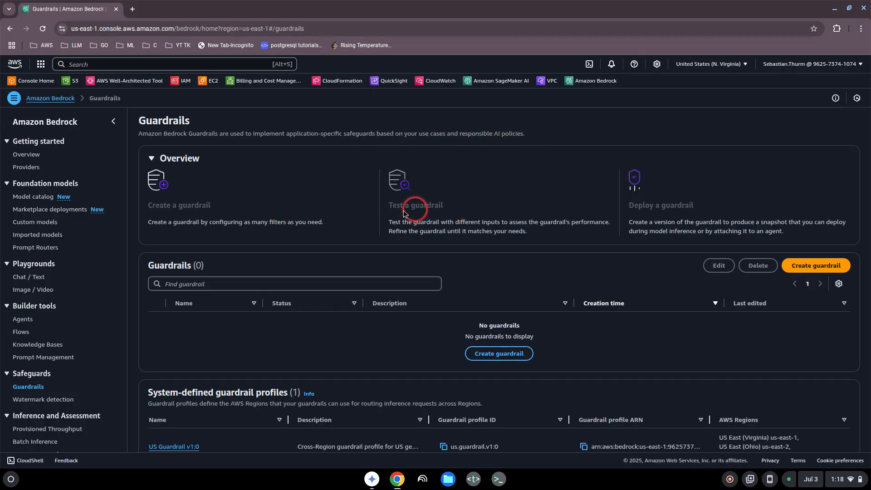
Start a new guardrail with the name "test guardrail" and the description "for testing"
{"action": "scroll", "coordinate": [367, 229], "scroll_direction": "down", "scroll_amount": 1}
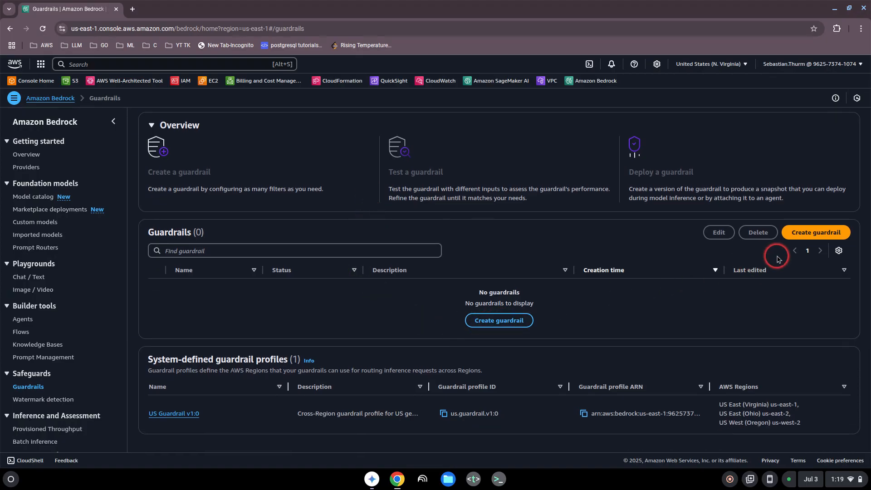
{"action": "left_click", "coordinate": [801, 238]}
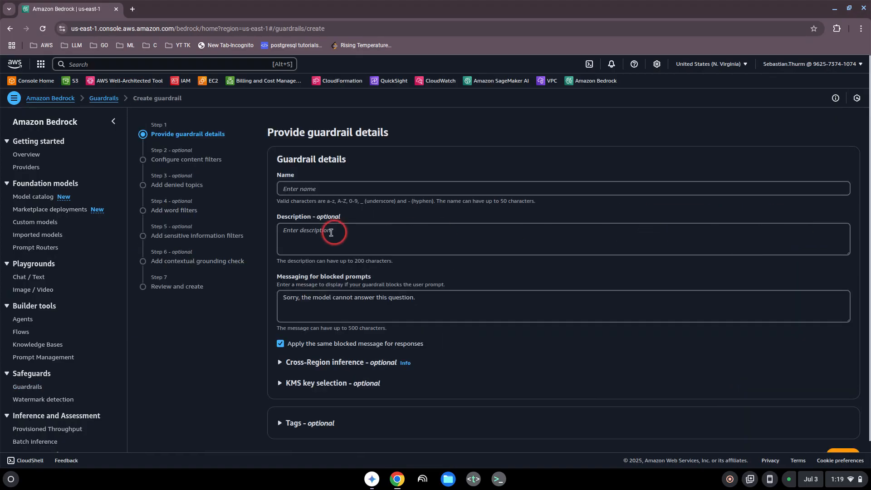
{"action": "left_click", "coordinate": [318, 191]}
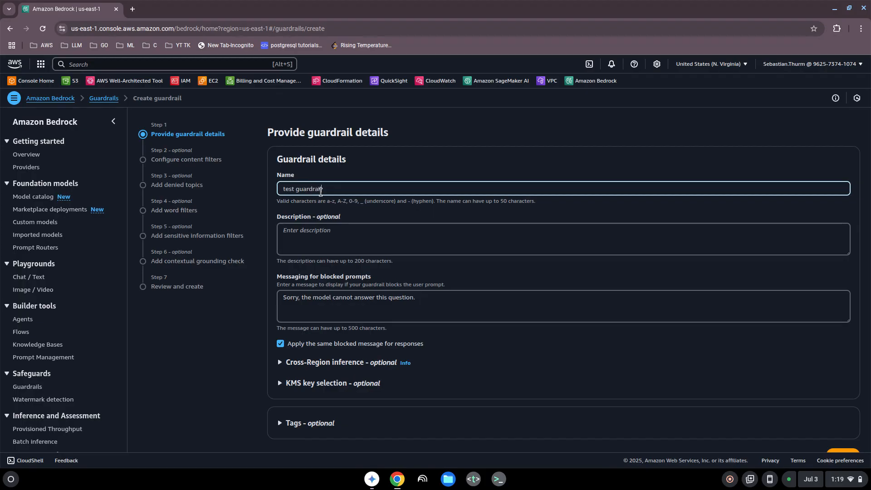
{"action": "left_click", "coordinate": [323, 230]}
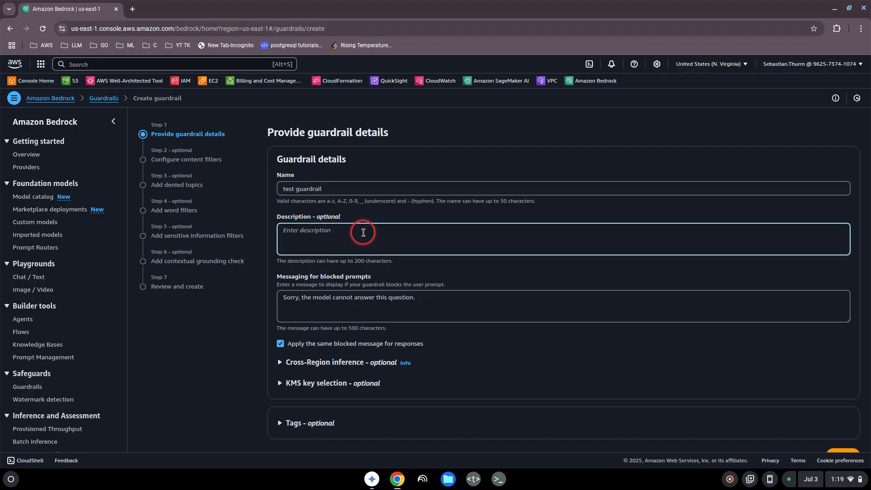
{"action": "type", "text": "testing"}
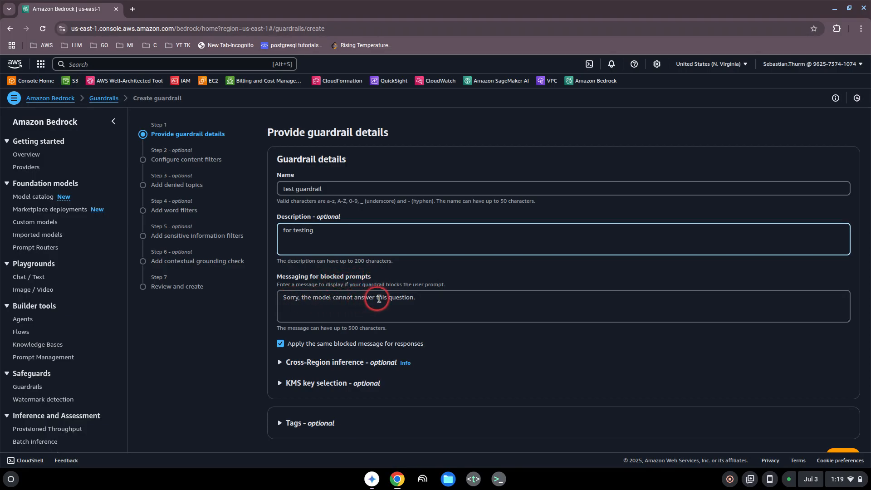
Set the blocked-prompt message to "Sorry, the model cannot answer this question due to my guardrails" and submit the guardrail details
{"action": "left_click", "coordinate": [422, 299]}
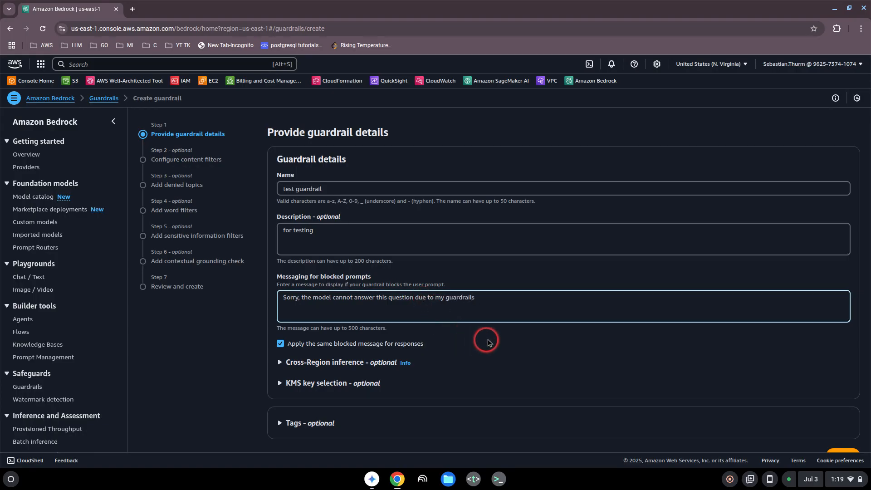
{"action": "scroll", "coordinate": [499, 342], "scroll_direction": "down", "scroll_amount": 1}
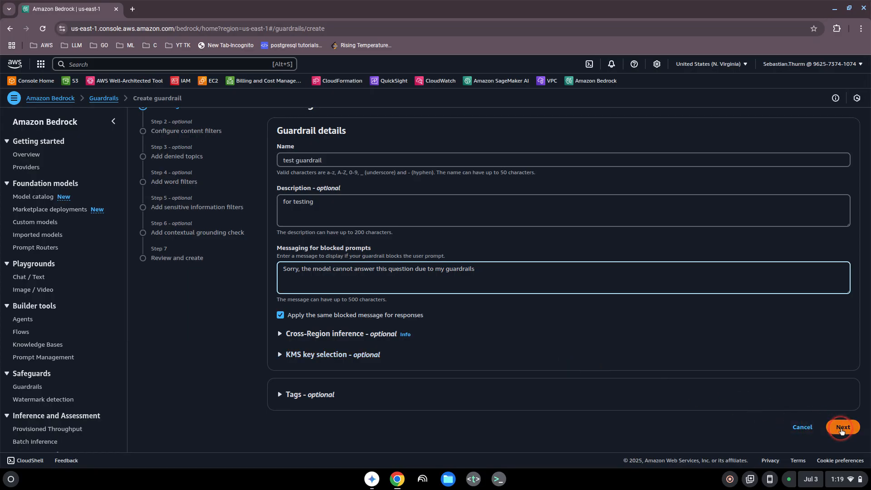
{"action": "left_click", "coordinate": [841, 427]}
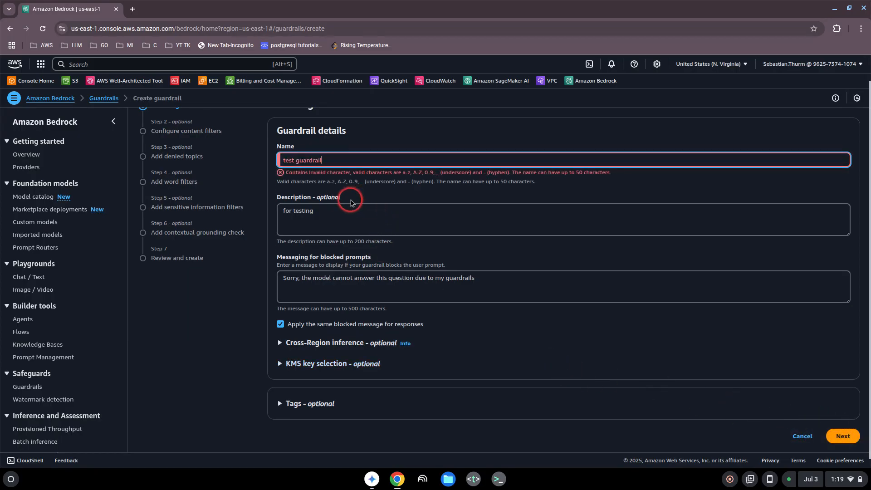
Remove the space from the guardrail name so it reads "testguardrail" and proceed to the content filters
{"action": "left_click", "coordinate": [294, 161]}
{"action": "key", "text": "BackSpace"}
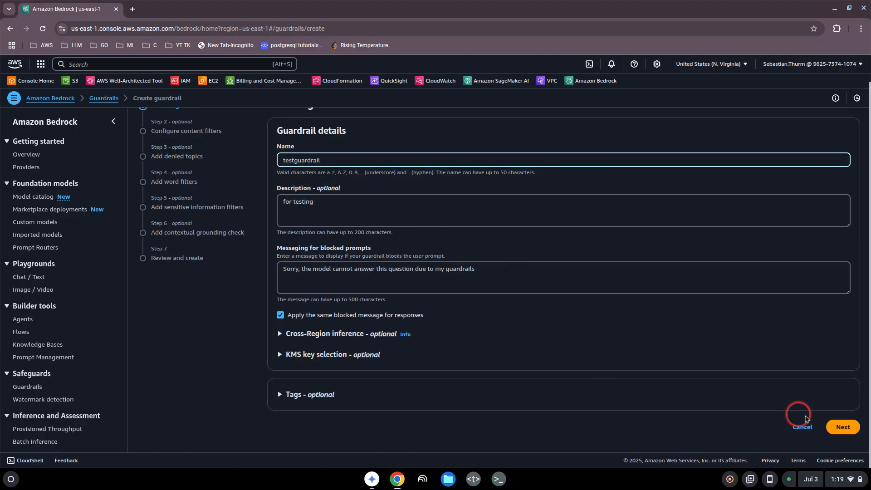
{"action": "left_click", "coordinate": [840, 426]}
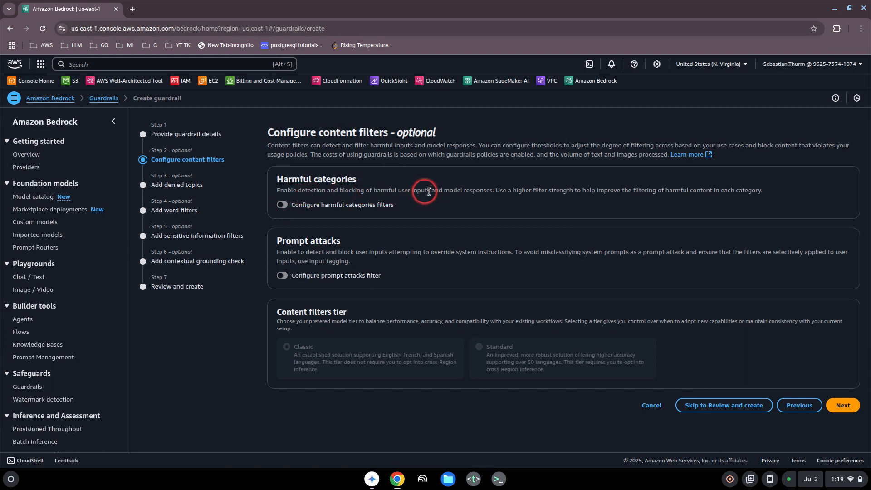
Enable the harmful categories filters and review their categories, actions and thresholds
{"action": "left_click", "coordinate": [283, 205]}
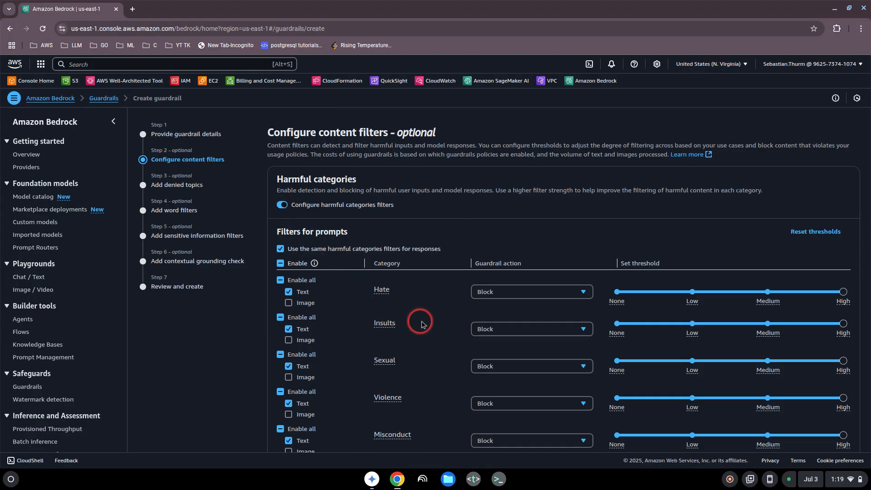
{"action": "scroll", "coordinate": [398, 296], "scroll_direction": "down", "scroll_amount": 1}
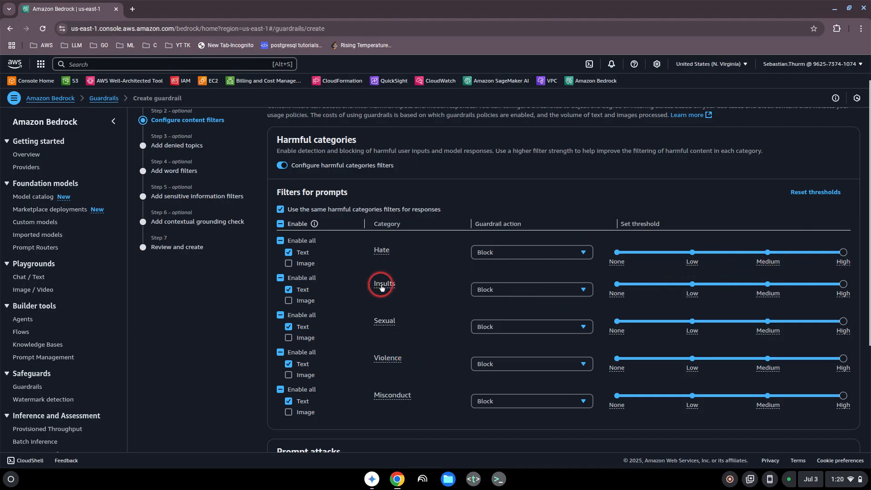
{"action": "scroll", "coordinate": [376, 282], "scroll_direction": "down", "scroll_amount": 2}
{"action": "scroll", "coordinate": [369, 279], "scroll_direction": "up", "scroll_amount": 3}
{"action": "scroll", "coordinate": [368, 277], "scroll_direction": "down", "scroll_amount": 5}
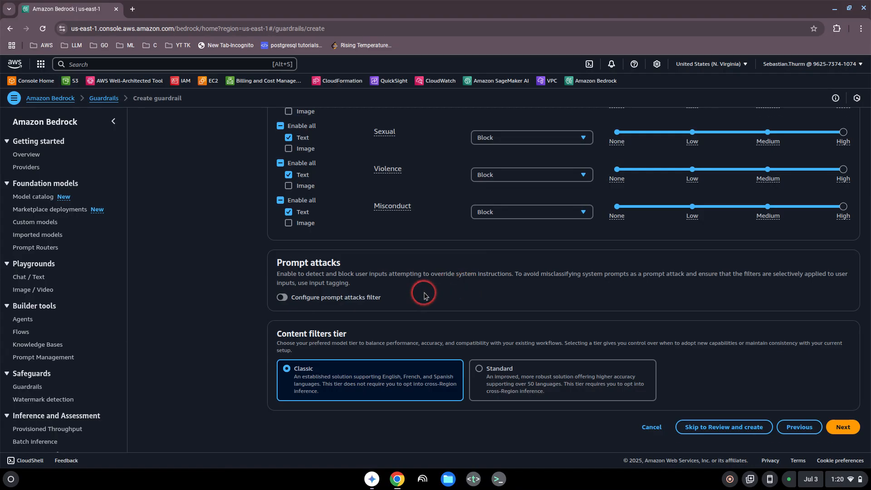
{"action": "scroll", "coordinate": [425, 296], "scroll_direction": "up", "scroll_amount": 1}
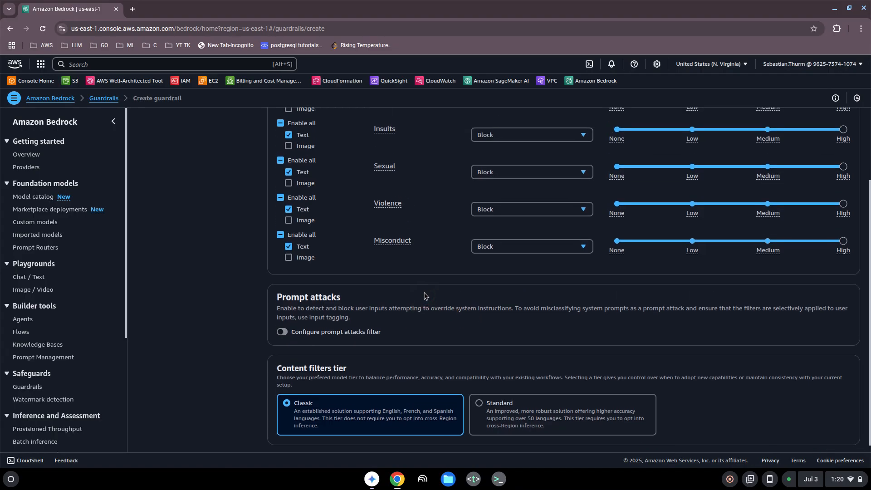
{"action": "scroll", "coordinate": [425, 294], "scroll_direction": "up", "scroll_amount": 1}
{"action": "scroll", "coordinate": [425, 294], "scroll_direction": "down", "scroll_amount": 1}
{"action": "left_click", "coordinate": [421, 294]}
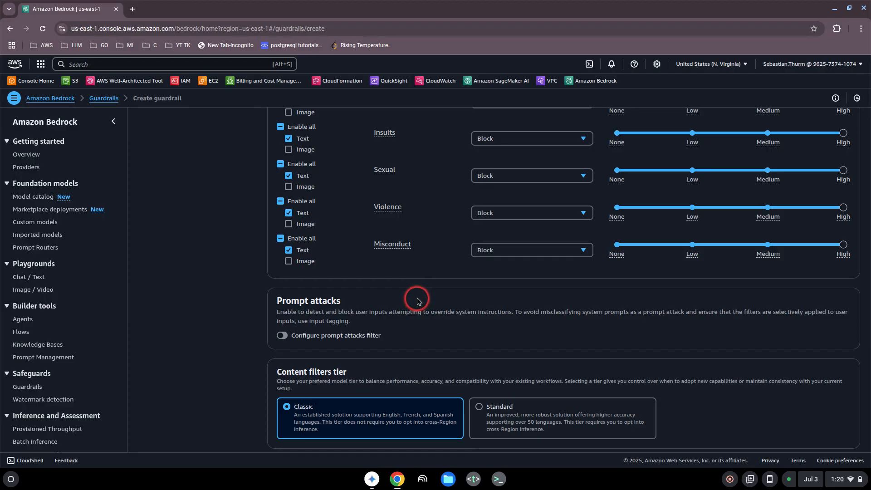
Enable the prompt attacks filter, keep the Classic filter tier and proceed to the denied topics
{"action": "left_click", "coordinate": [282, 336]}
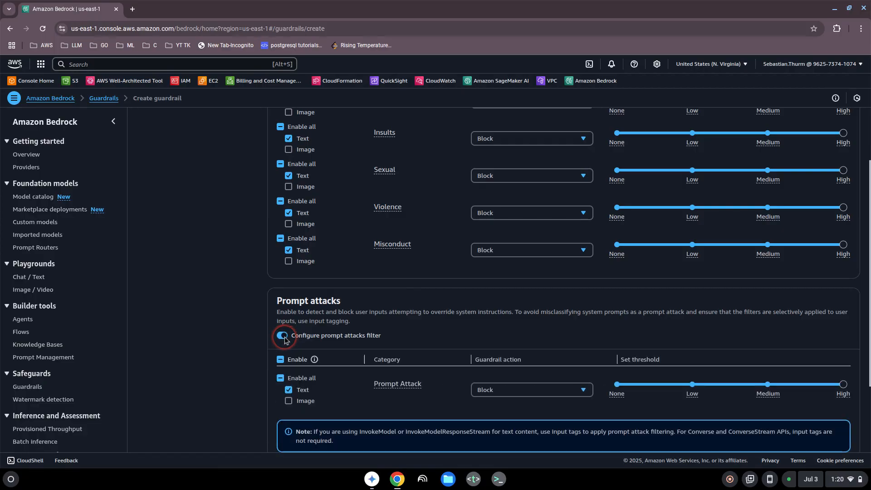
{"action": "scroll", "coordinate": [385, 340], "scroll_direction": "down", "scroll_amount": 2}
{"action": "scroll", "coordinate": [384, 341], "scroll_direction": "down", "scroll_amount": 2}
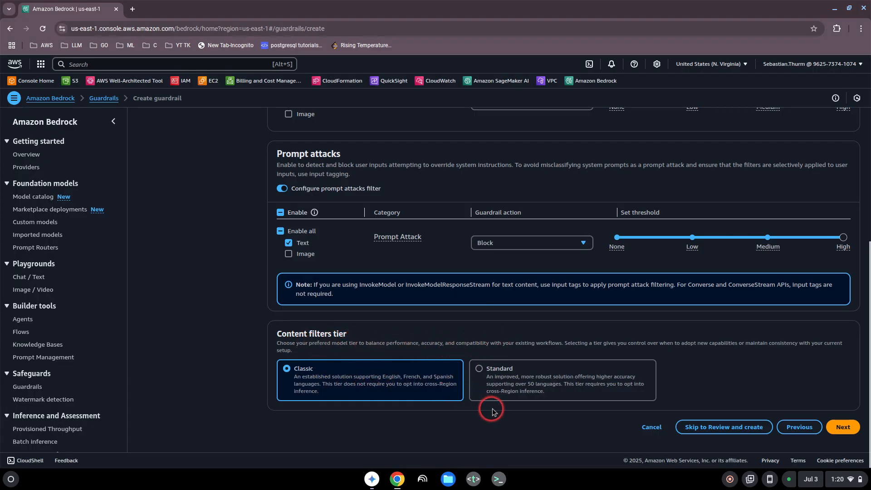
{"action": "left_click", "coordinate": [844, 427]}
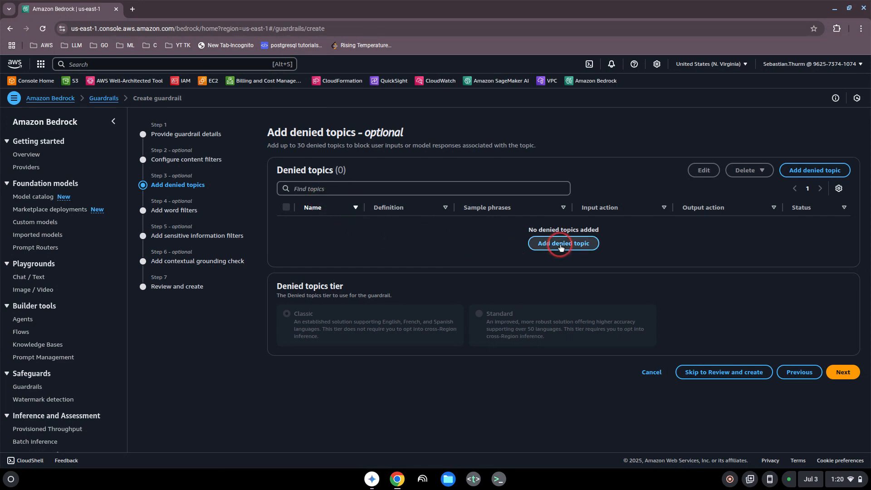
Add a denied topic "deniedtopic" defined as "Input about the city berlin", blocking input and output, and proceed to the word filters
{"action": "left_click", "coordinate": [562, 245]}
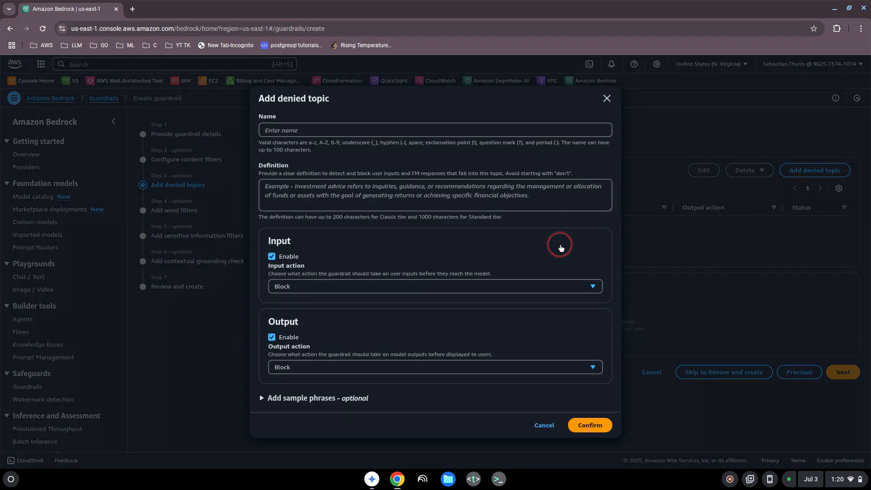
{"action": "left_click", "coordinate": [285, 132]}
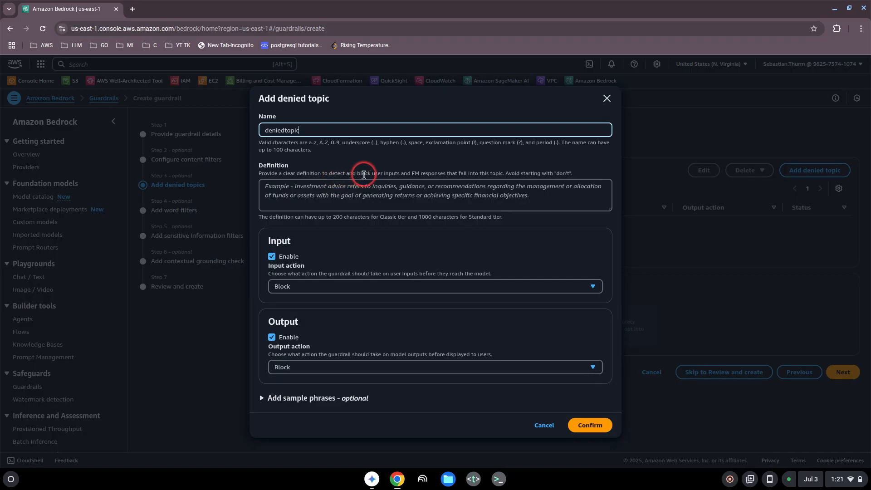
{"action": "left_click", "coordinate": [332, 189]}
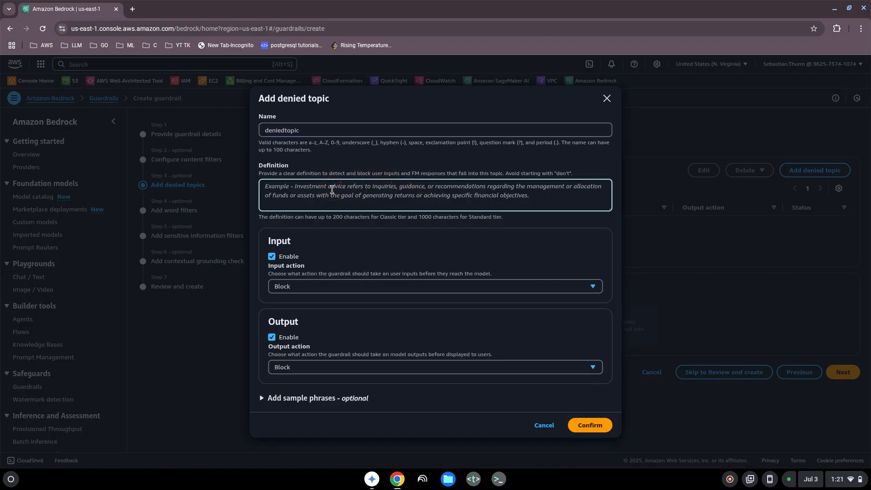
{"action": "type", "text": "ity berlin"}
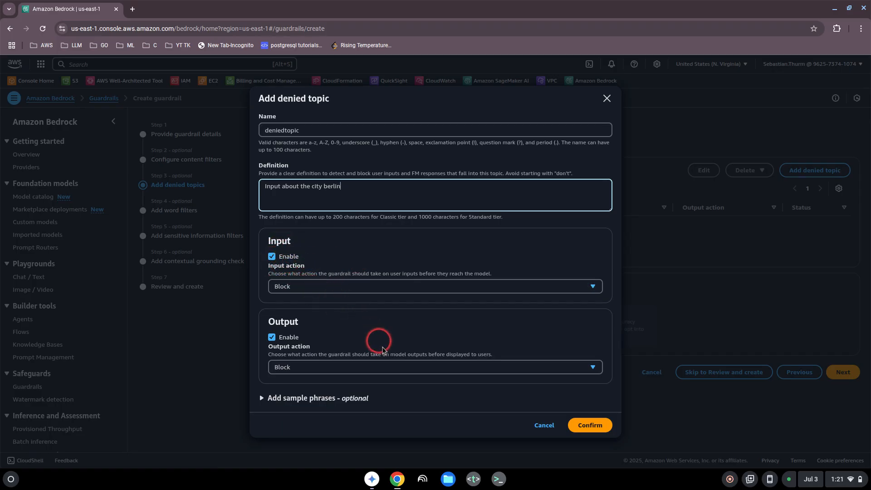
{"action": "left_click", "coordinate": [588, 425]}
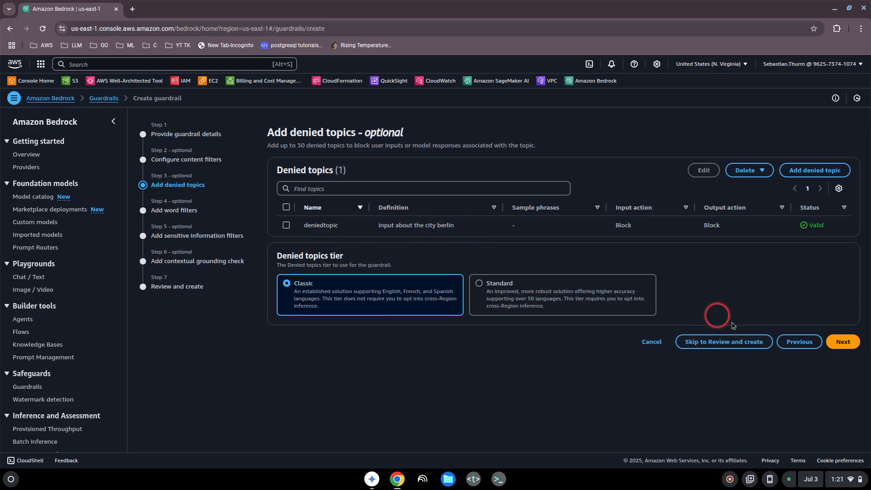
{"action": "left_click", "coordinate": [836, 343]}
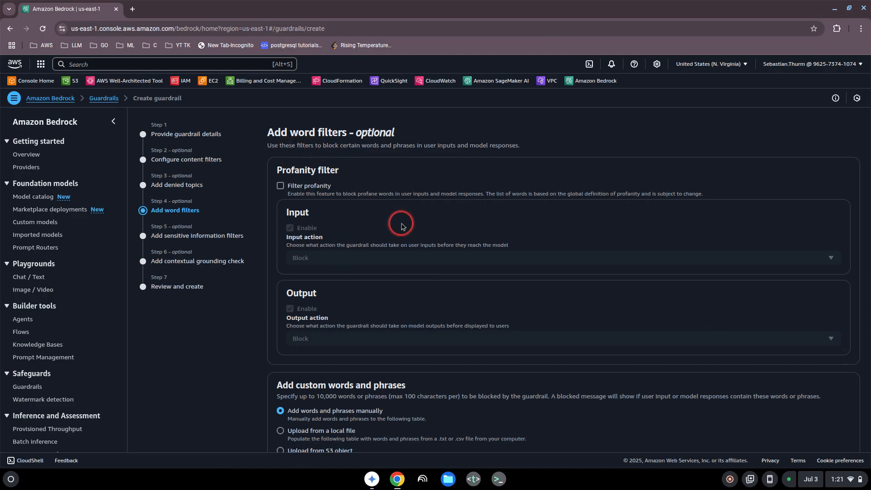
Proceed through the word filters, sensitive information filters and contextual grounding check to the review, adding nothing
{"action": "scroll", "coordinate": [400, 224], "scroll_direction": "down", "scroll_amount": 3}
{"action": "scroll", "coordinate": [401, 225], "scroll_direction": "down", "scroll_amount": 5}
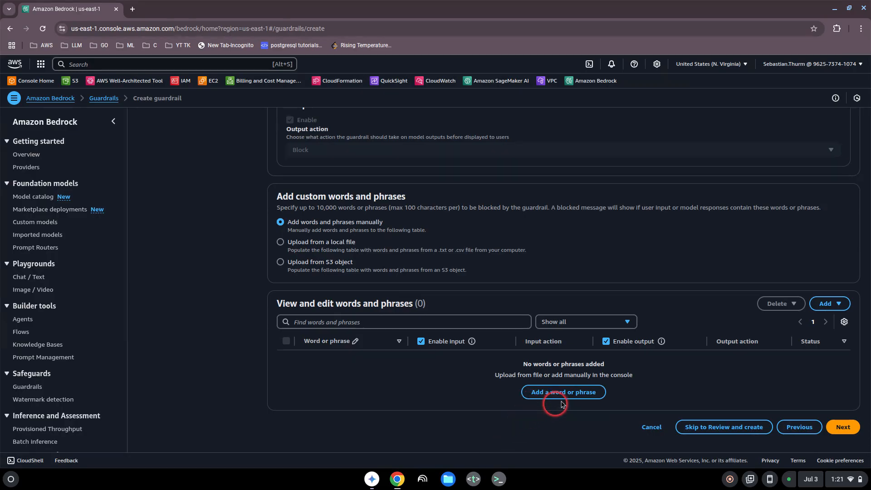
{"action": "left_click", "coordinate": [843, 428]}
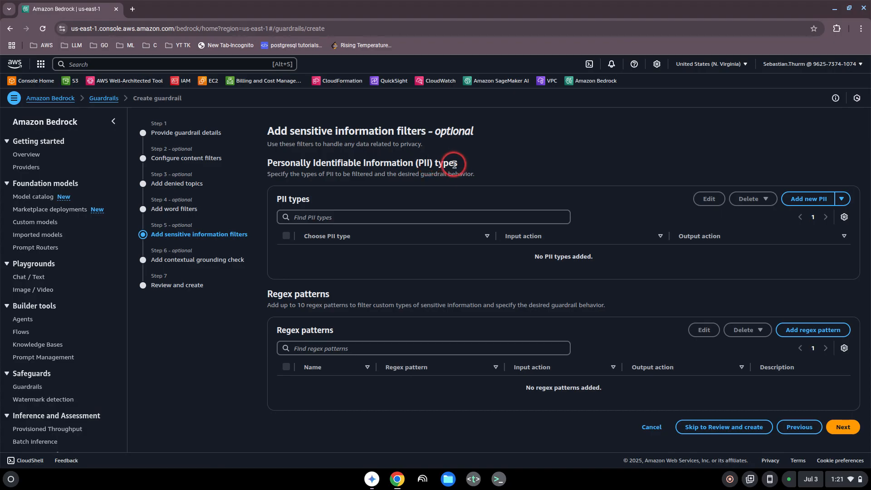
{"action": "left_click", "coordinate": [843, 427]}
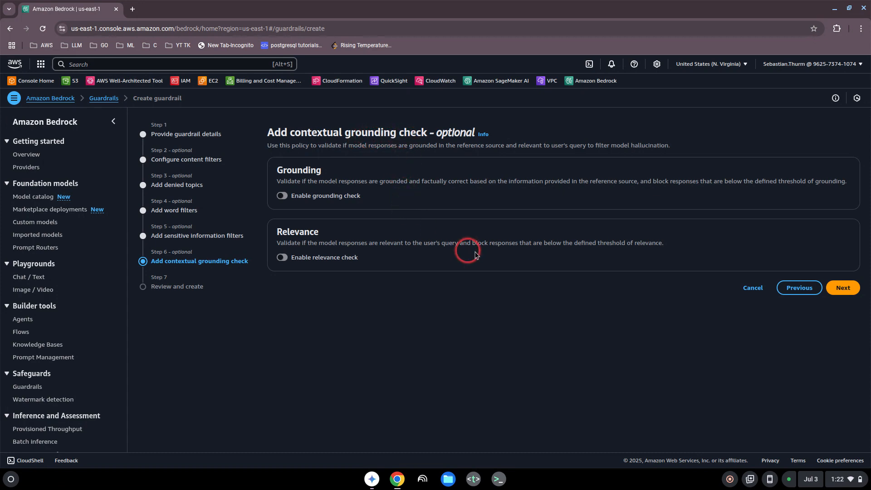
{"action": "left_click", "coordinate": [844, 288]}
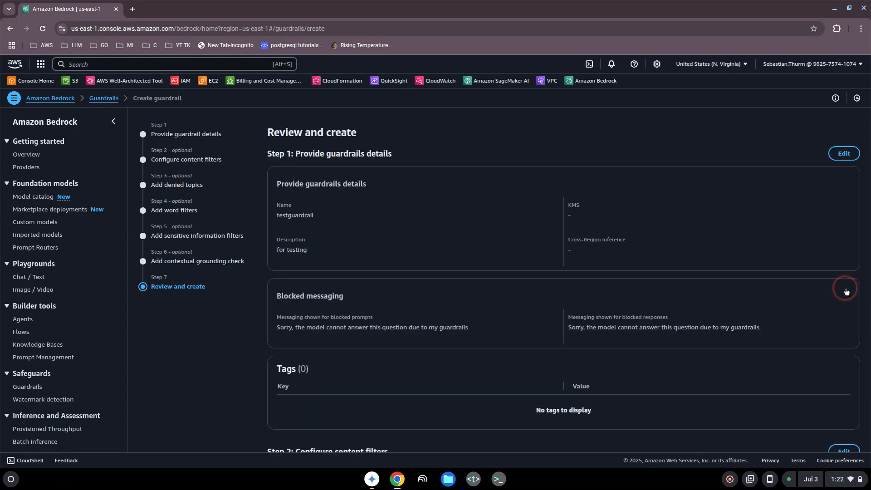
Review the configured guardrail settings and create the guardrail
{"action": "scroll", "coordinate": [767, 331], "scroll_direction": "down", "scroll_amount": 15}
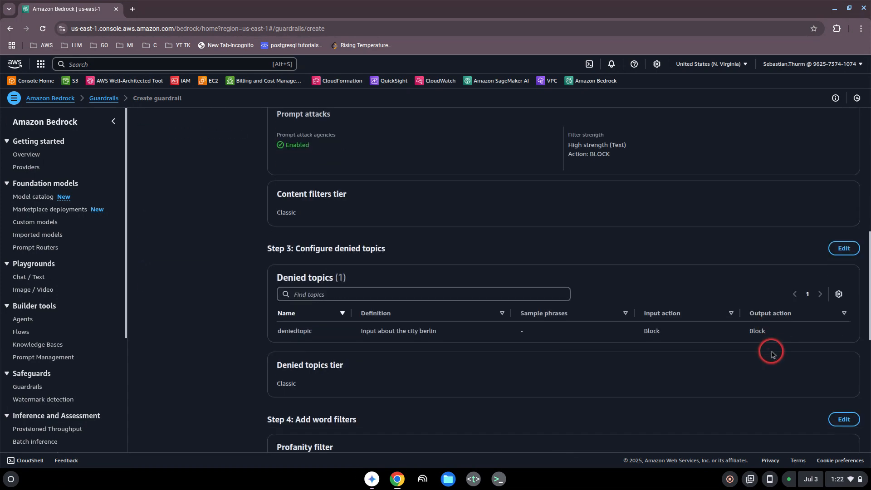
{"action": "scroll", "coordinate": [772, 353], "scroll_direction": "down", "scroll_amount": 8}
{"action": "scroll", "coordinate": [435, 281], "scroll_direction": "up", "scroll_amount": 1}
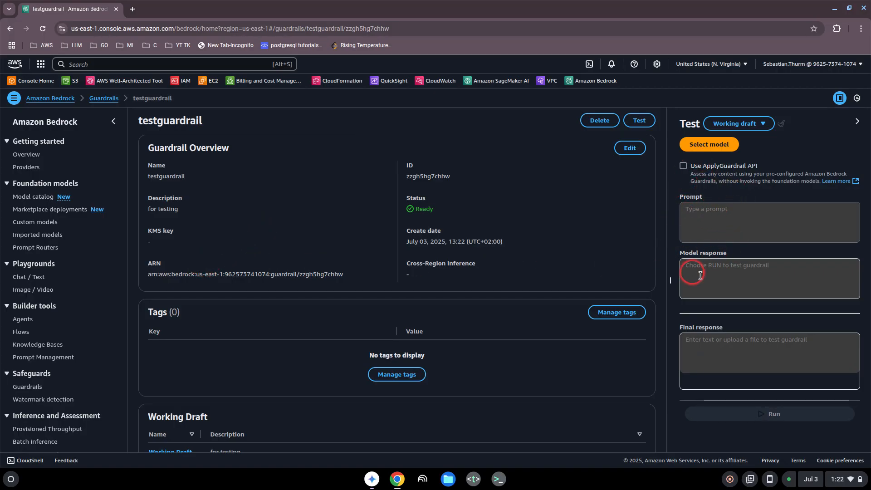
Open the Chat / Text playground
{"action": "left_click", "coordinate": [37, 278]}
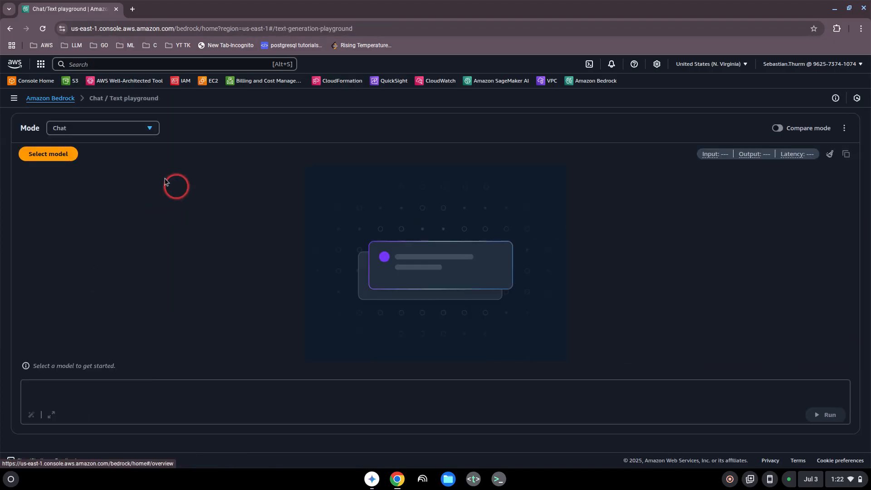
Select Amazon's Nova Lite 1.0 with on-demand inference as the model for the chat playground
{"action": "left_click", "coordinate": [60, 156]}
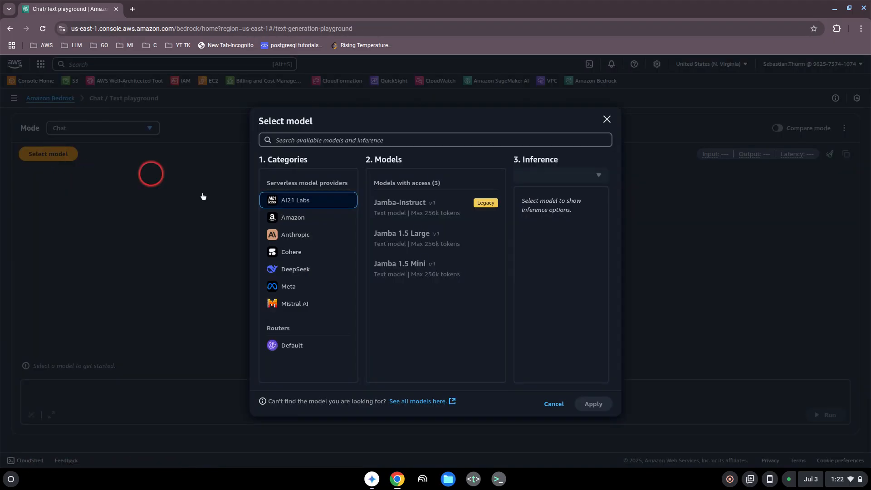
{"action": "left_click", "coordinate": [309, 218]}
{"action": "left_click", "coordinate": [424, 298]}
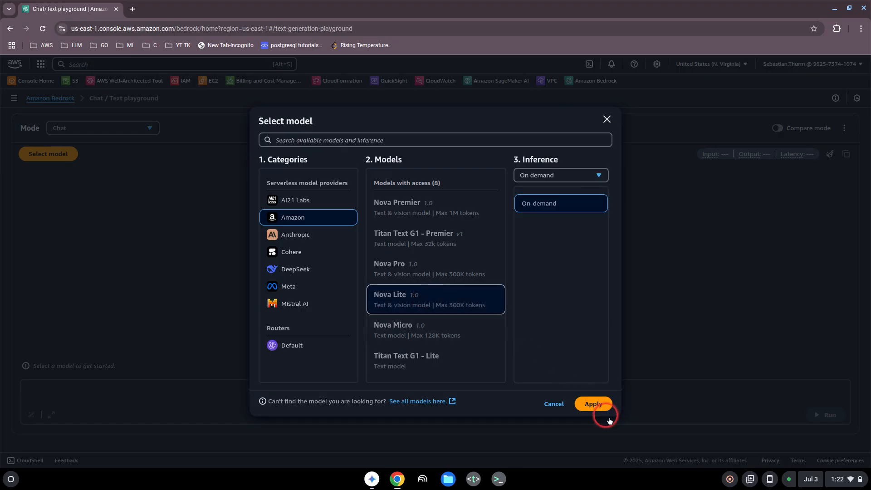
{"action": "left_click", "coordinate": [602, 410]}
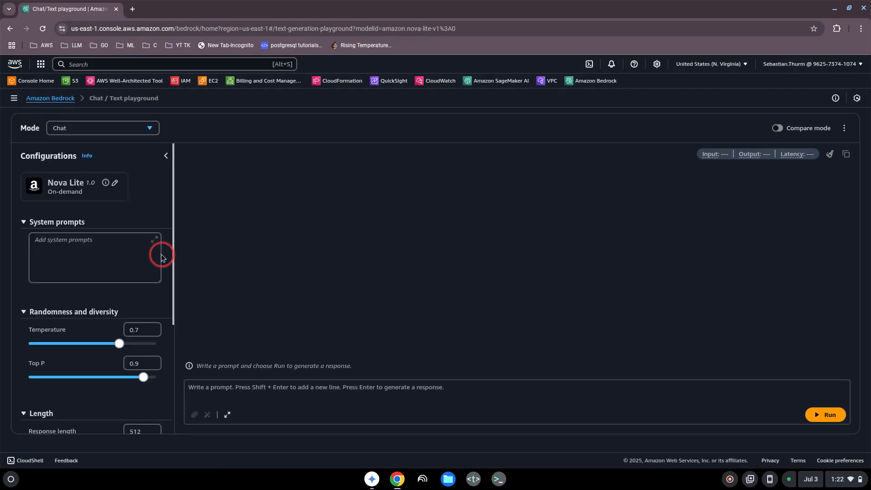
Apply the guardrail "testguardrail" to the chat configuration
{"action": "scroll", "coordinate": [86, 262], "scroll_direction": "down", "scroll_amount": 4}
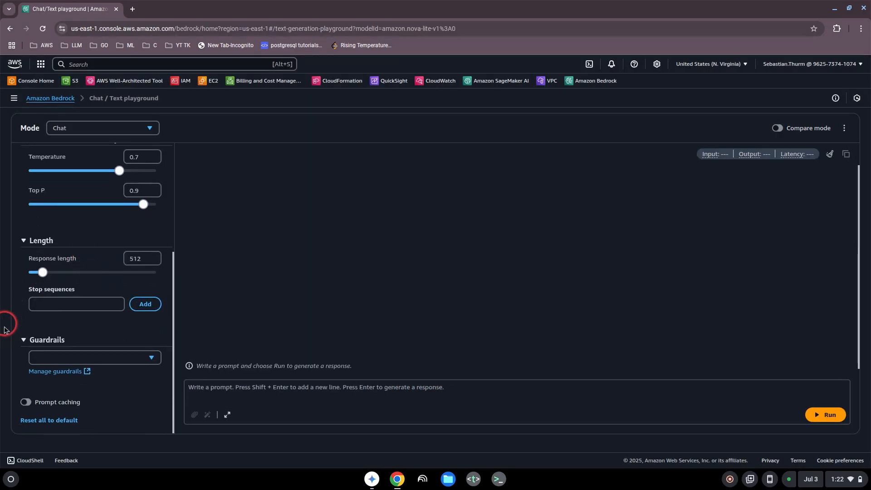
{"action": "left_click", "coordinate": [150, 357]}
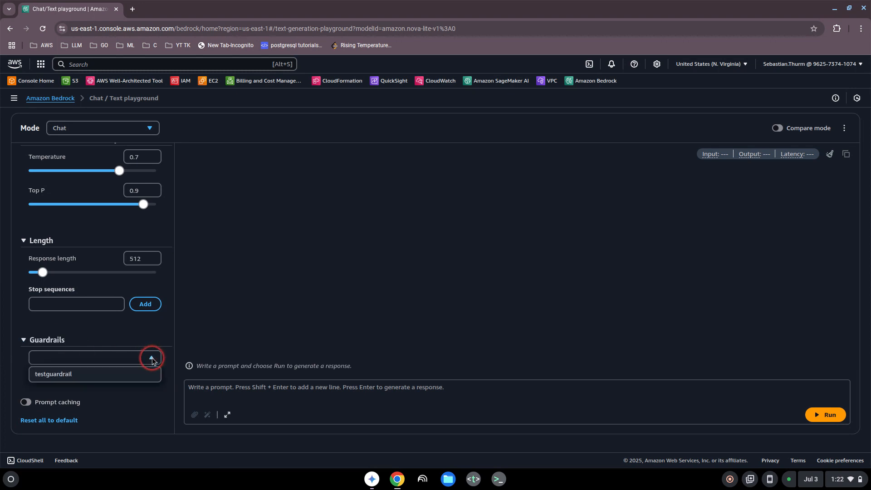
{"action": "left_click", "coordinate": [71, 378]}
Test the guardrail by submitting the prompt "Give me some information about the city Berlin" and check the reply
{"action": "left_click", "coordinate": [231, 387]}
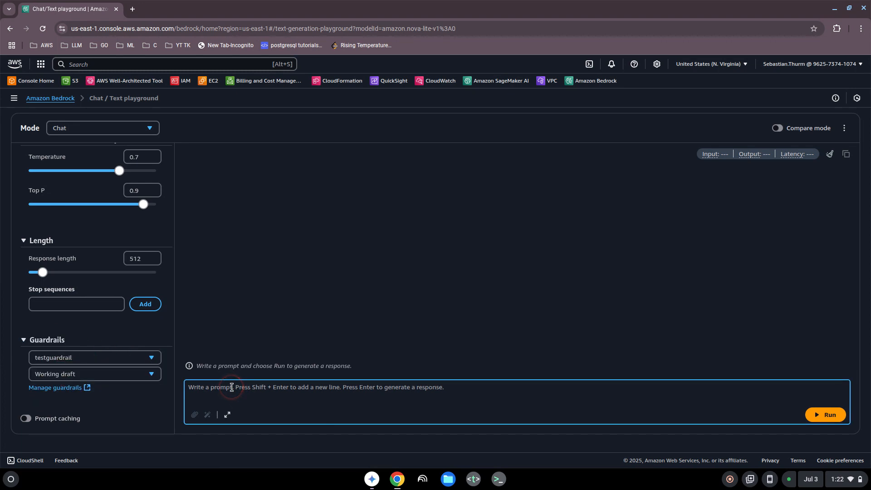
{"action": "type", "text": "Gi"}
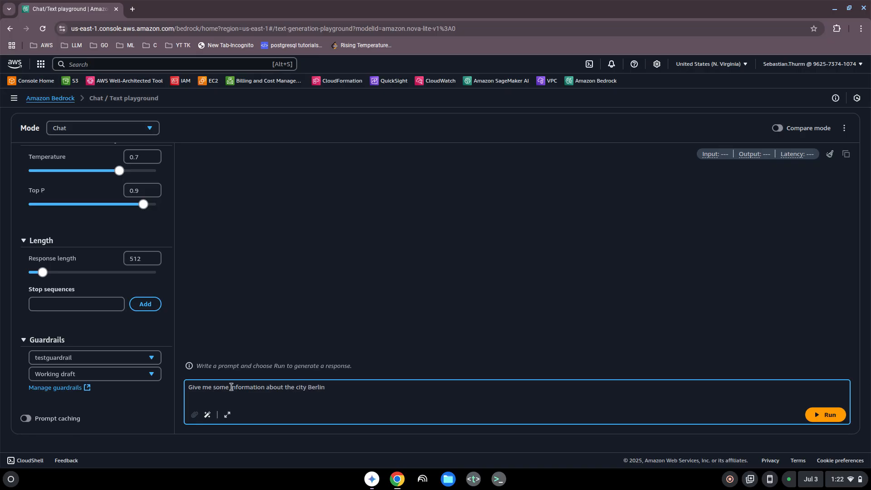
{"action": "key", "text": "Return"}
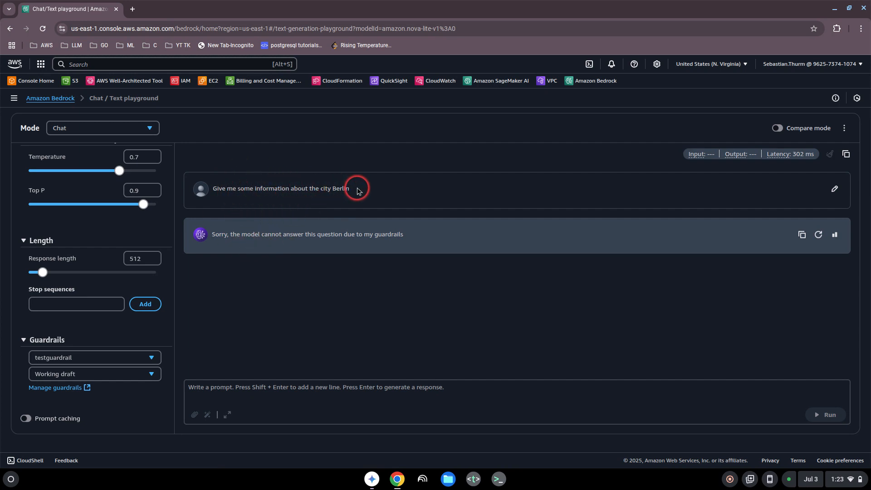
{"action": "left_click_drag", "start_coordinate": [359, 190], "coordinate": [323, 191]}
{"action": "left_click", "coordinate": [336, 188]}
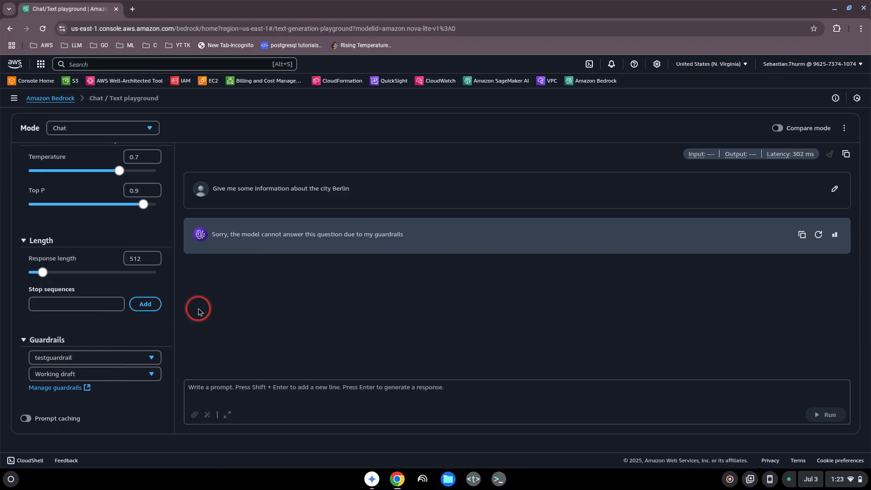
Review the playground configuration, covering system prompts, randomness and diversity, response length and guardrail settings
{"action": "scroll", "coordinate": [173, 272], "scroll_direction": "up", "scroll_amount": 5}
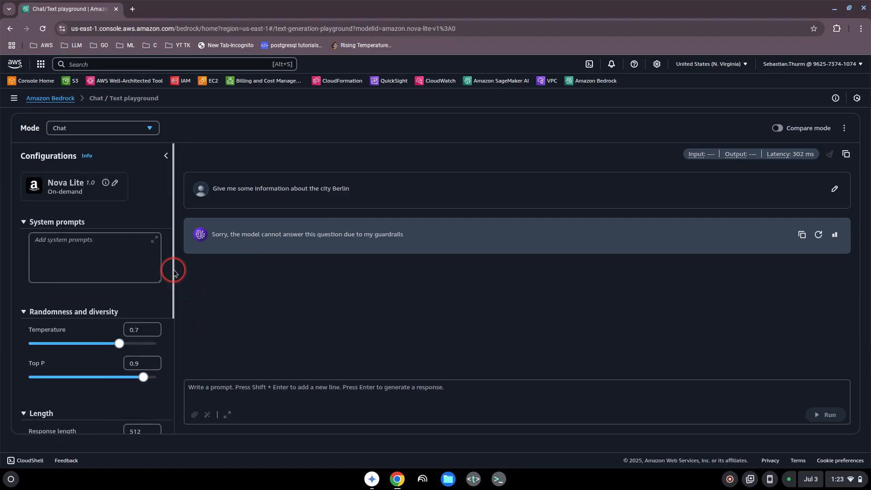
{"action": "scroll", "coordinate": [172, 271], "scroll_direction": "down", "scroll_amount": 5}
{"action": "scroll", "coordinate": [168, 273], "scroll_direction": "up", "scroll_amount": 2}
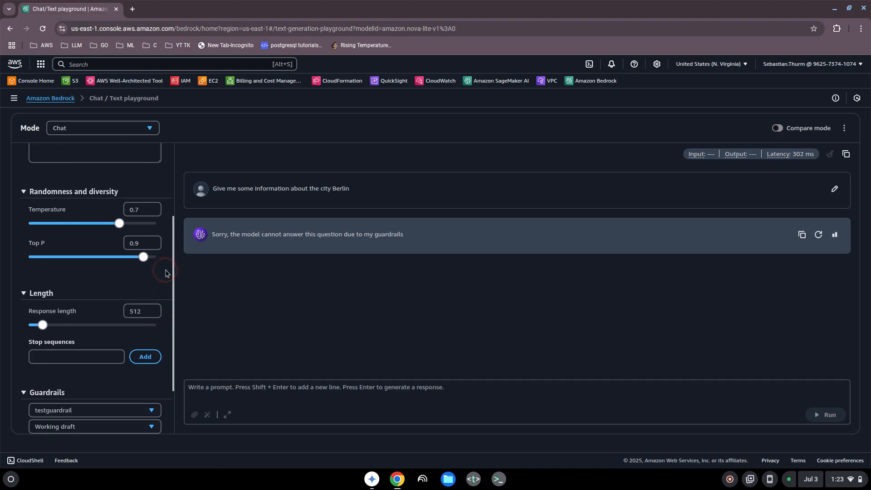
{"action": "scroll", "coordinate": [166, 273], "scroll_direction": "up", "scroll_amount": 3}
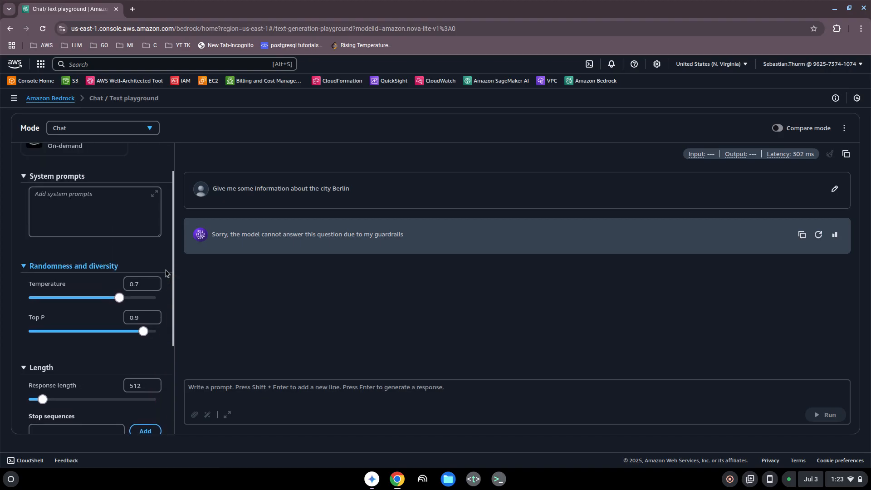
{"action": "left_click", "coordinate": [166, 272]}
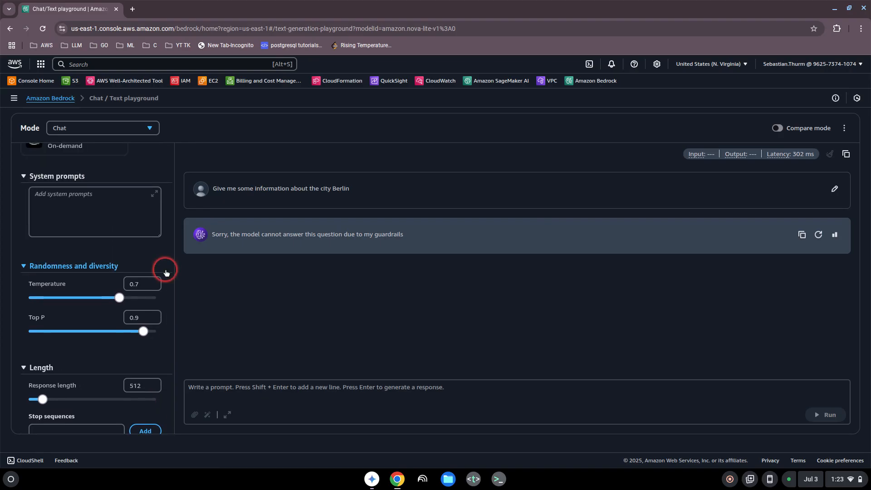
{"action": "scroll", "coordinate": [166, 272], "scroll_direction": "down", "scroll_amount": 1}
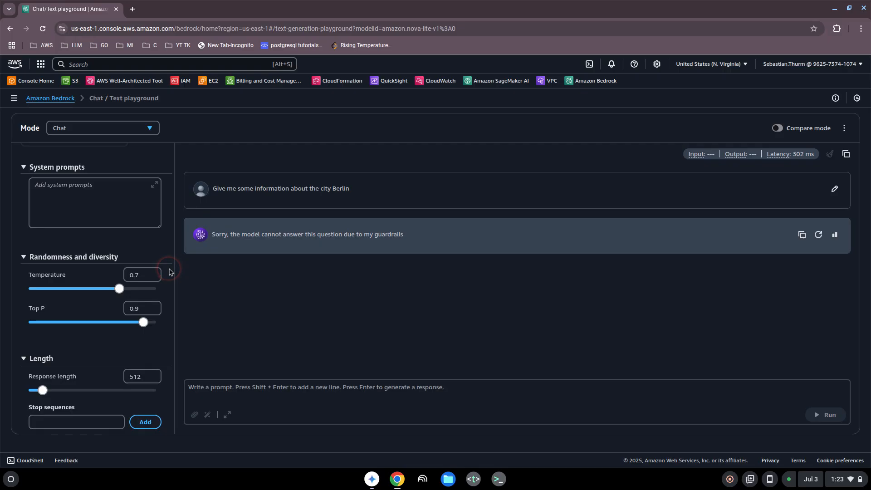
{"action": "scroll", "coordinate": [169, 273], "scroll_direction": "down", "scroll_amount": 2}
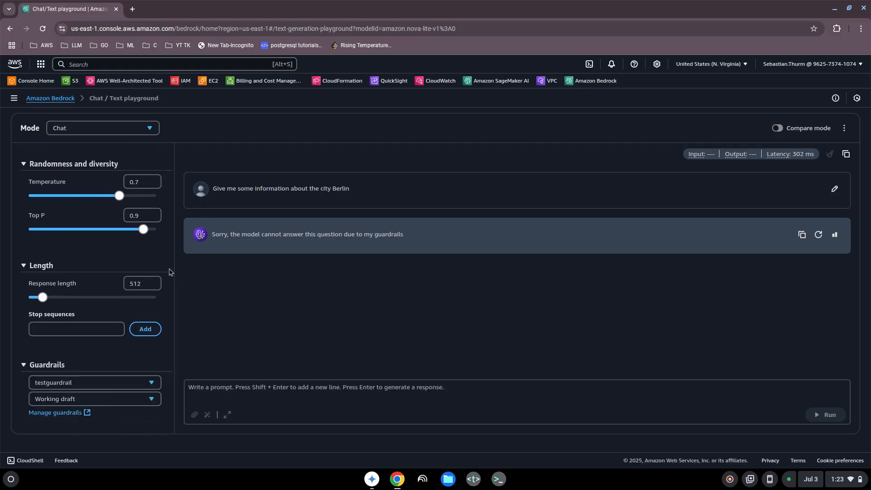
{"action": "scroll", "coordinate": [169, 272], "scroll_direction": "up", "scroll_amount": 1}
{"action": "scroll", "coordinate": [169, 273], "scroll_direction": "up", "scroll_amount": 1}
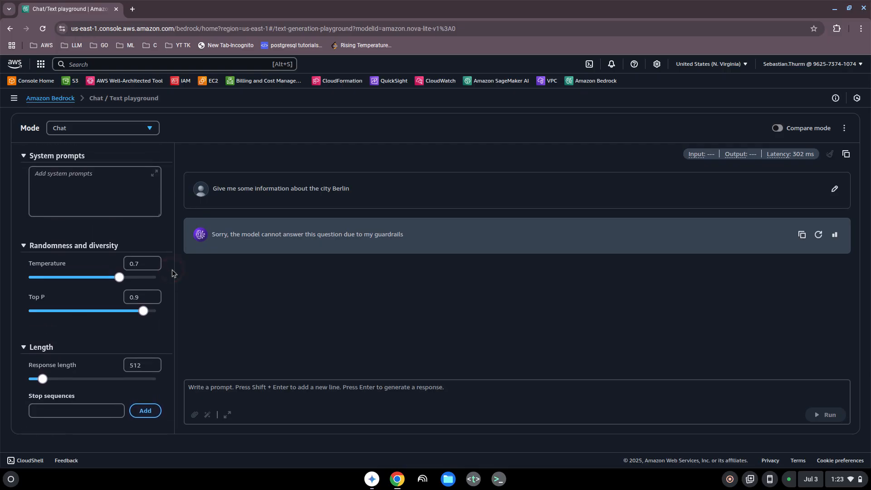
{"action": "left_click", "coordinate": [224, 280]}
{"action": "left_click", "coordinate": [320, 284]}
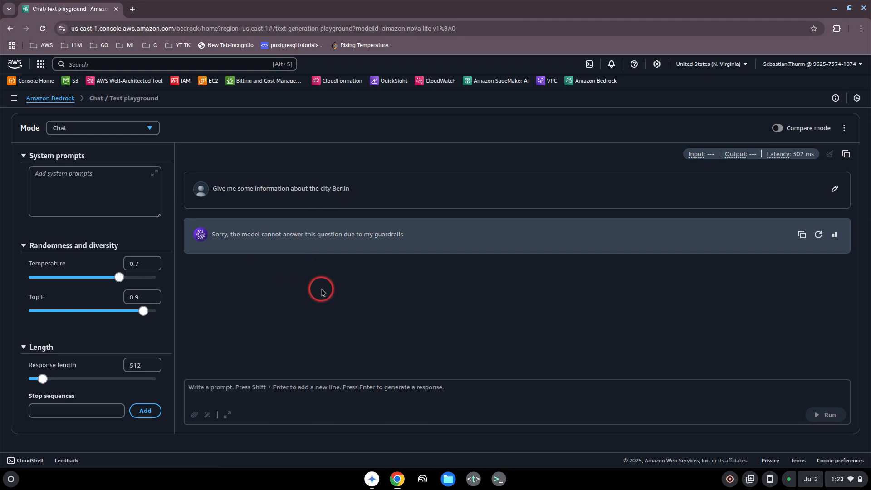